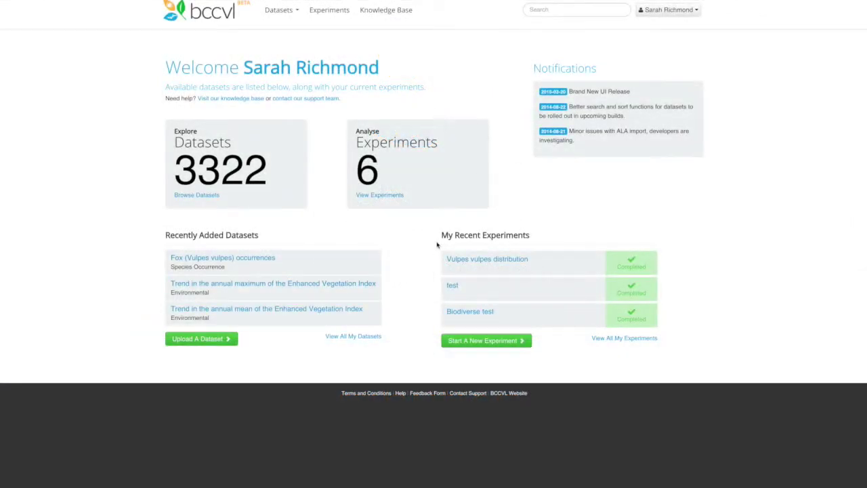
# Open a new Species Distribution Modelling experiment form from the Experiments page
pyautogui.click(326, 13)
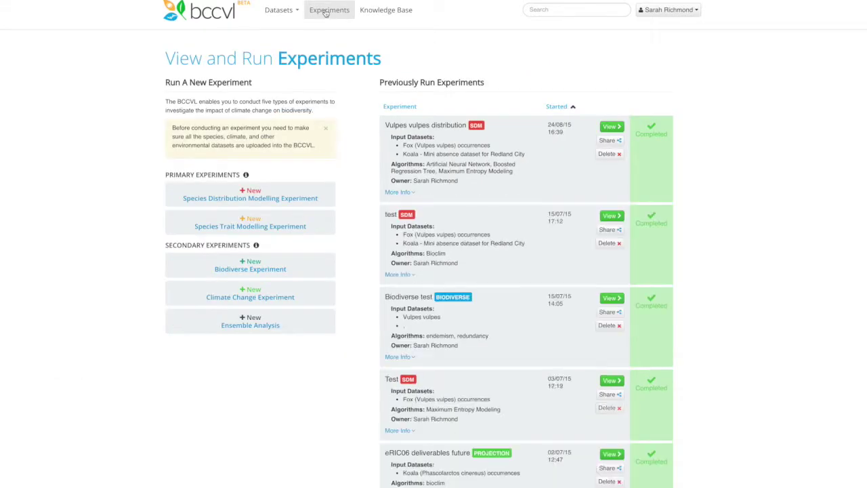
pyautogui.click(323, 200)
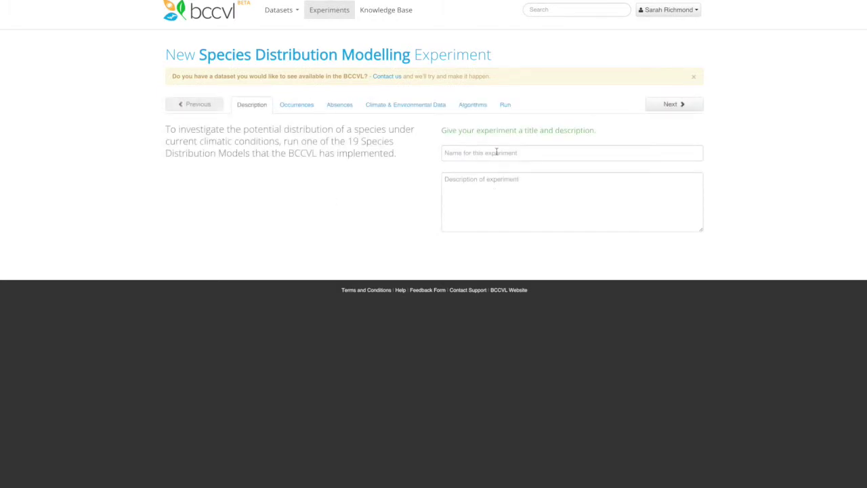
pyautogui.click(497, 153)
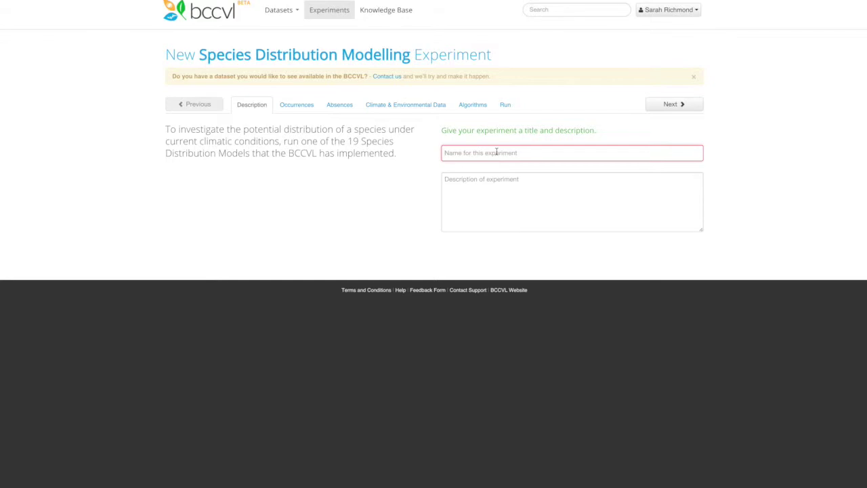
# Name the experiment 'Fox distribution current' with description 'Vulpes vulpes current distribution'
pyautogui.write('Fox ')
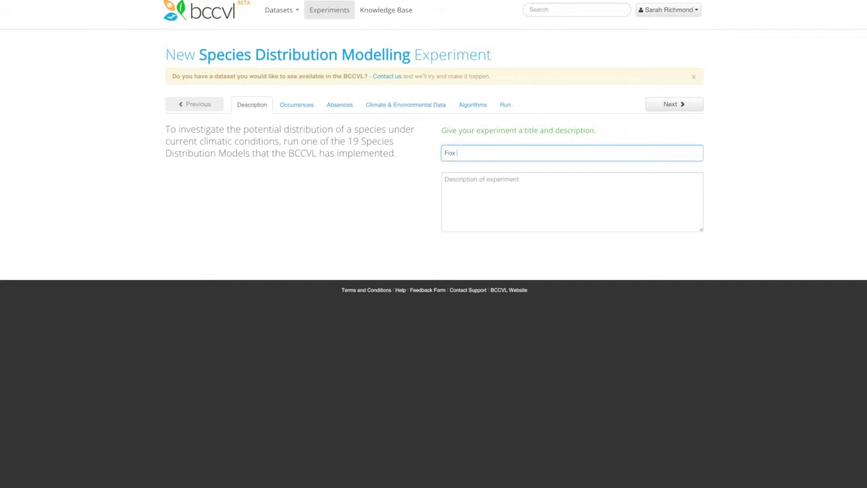
pyautogui.write('distribution current')
pyautogui.click(534, 196)
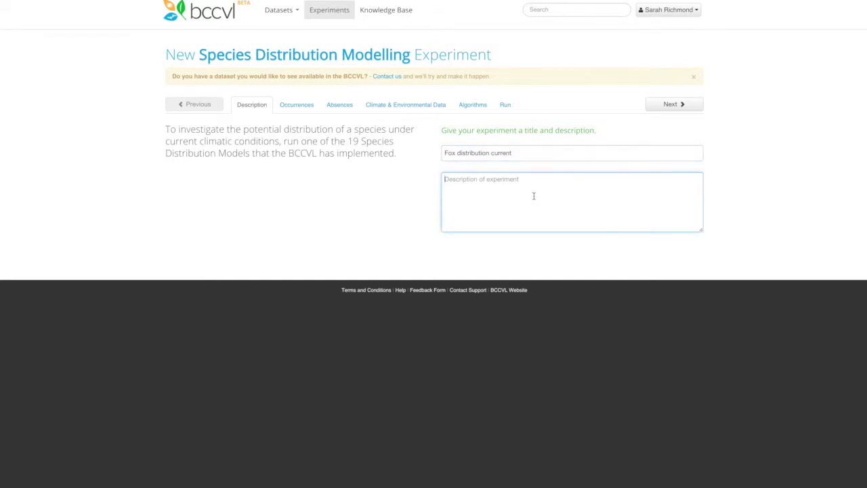
pyautogui.write('Vulpes vulpes current distribution')
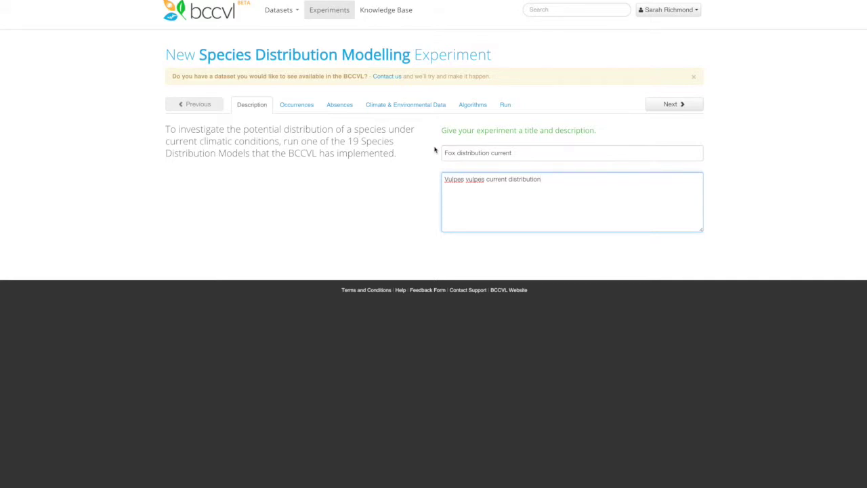
pyautogui.click(306, 109)
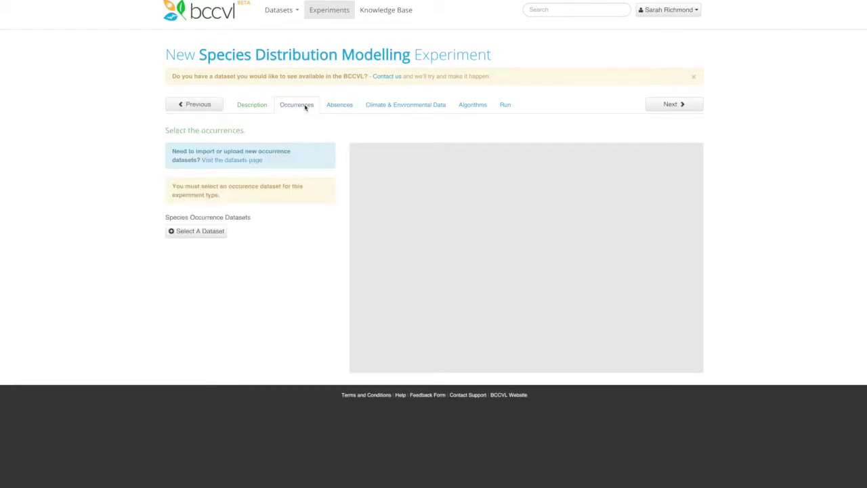
# Select the most recent Fox (Vulpes vulpes) occurrences dataset and preview its points on the map
pyautogui.click(203, 232)
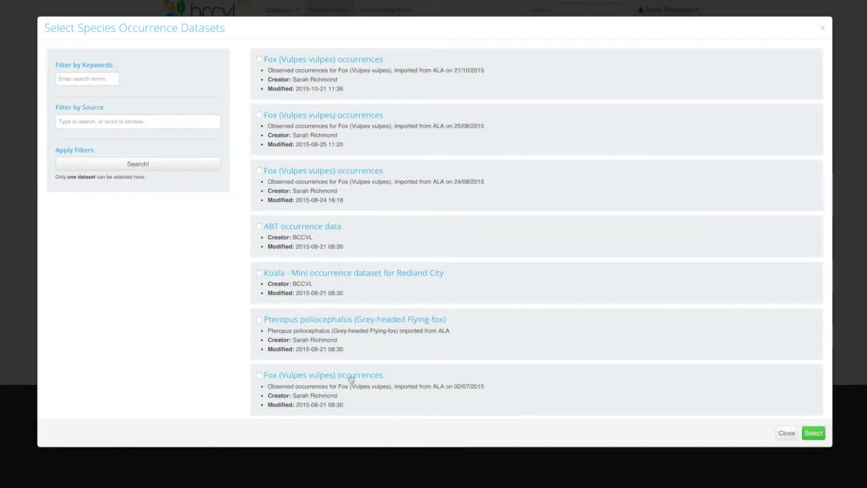
pyautogui.click(785, 433)
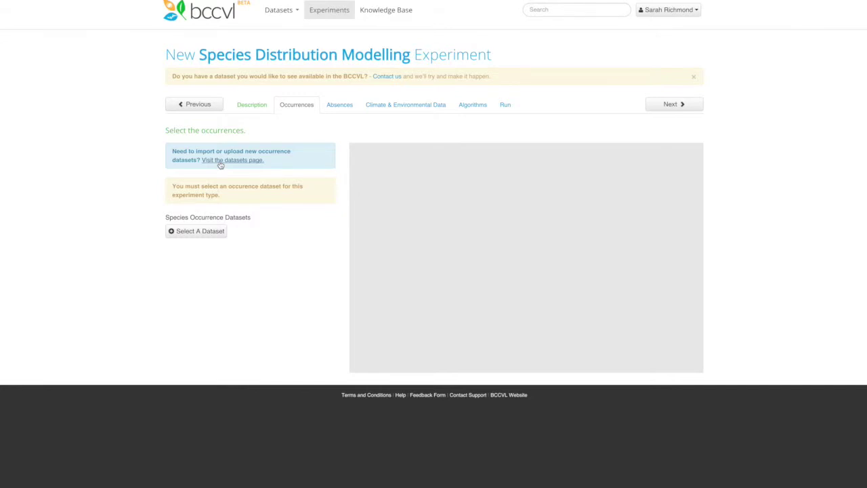
pyautogui.click(209, 233)
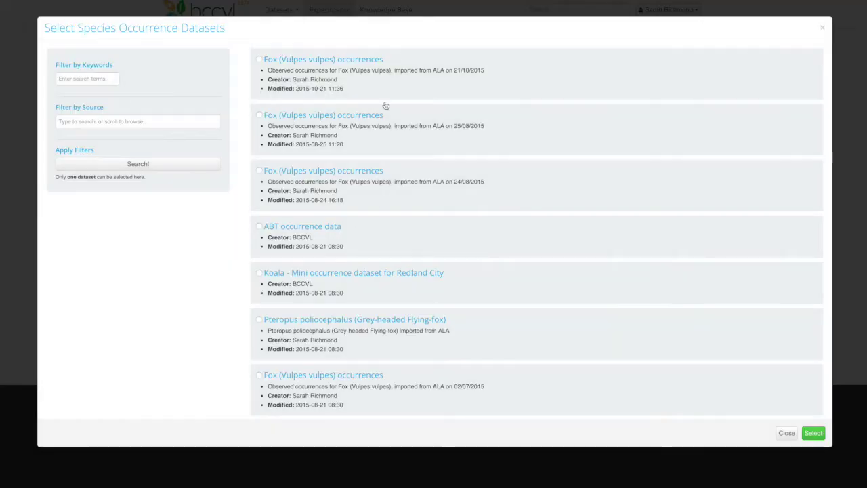
pyautogui.click(314, 64)
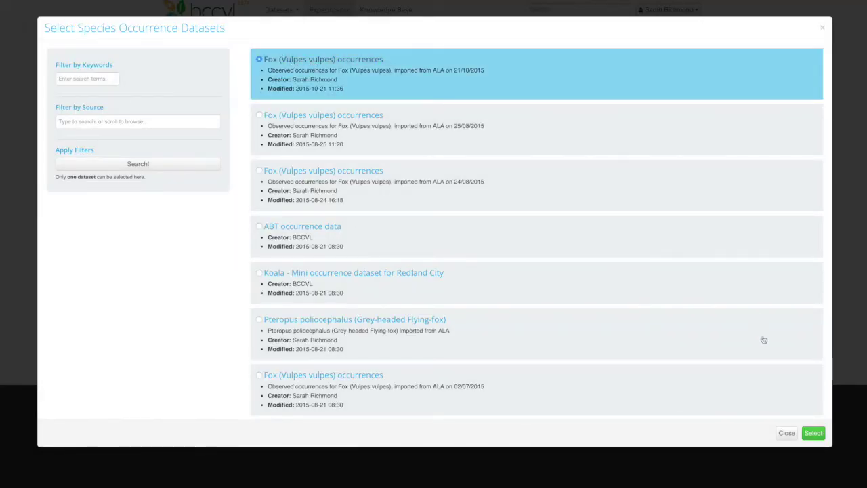
pyautogui.click(814, 433)
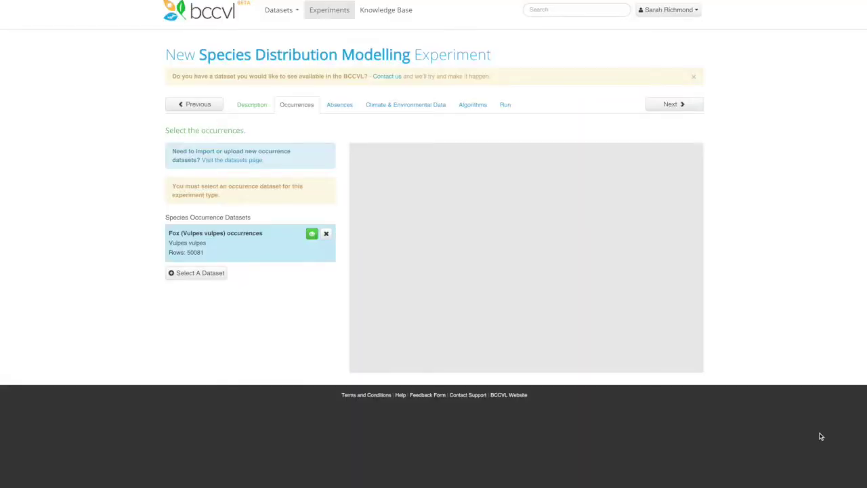
pyautogui.click(311, 235)
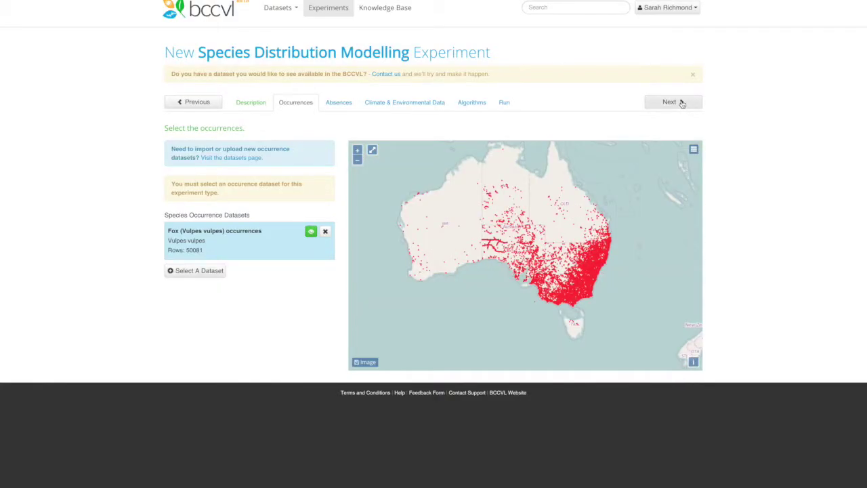
pyautogui.click(681, 101)
# Enable pseudo-absence points with a count of 50081 instead of an absence dataset
pyautogui.click(219, 195)
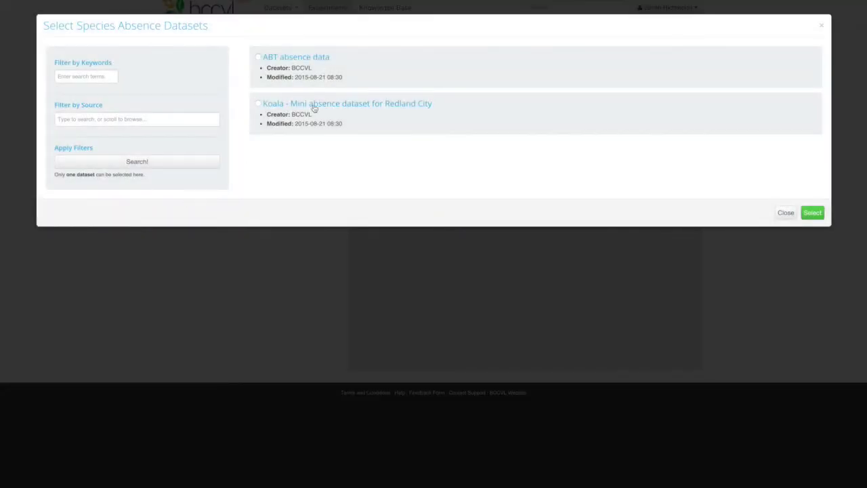
pyautogui.click(786, 213)
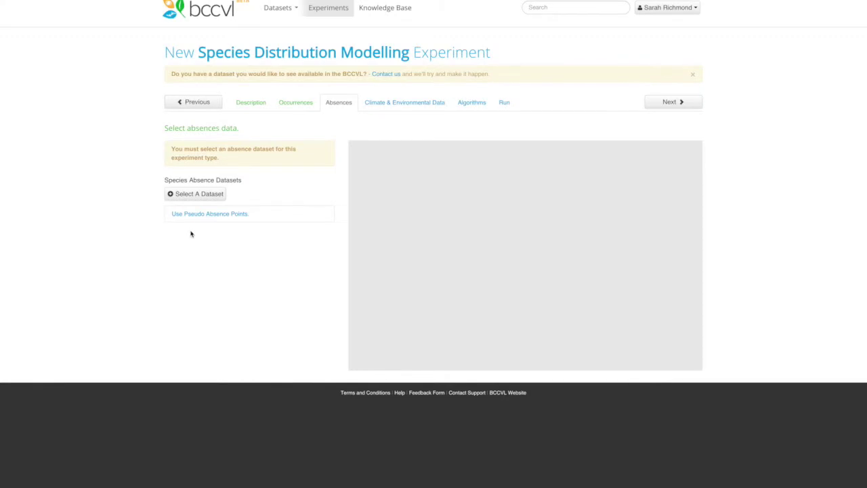
pyautogui.click(199, 217)
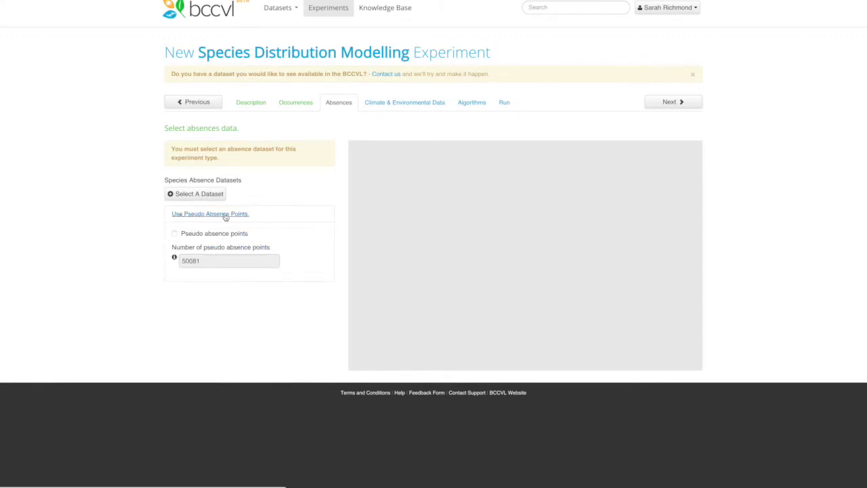
pyautogui.click(175, 234)
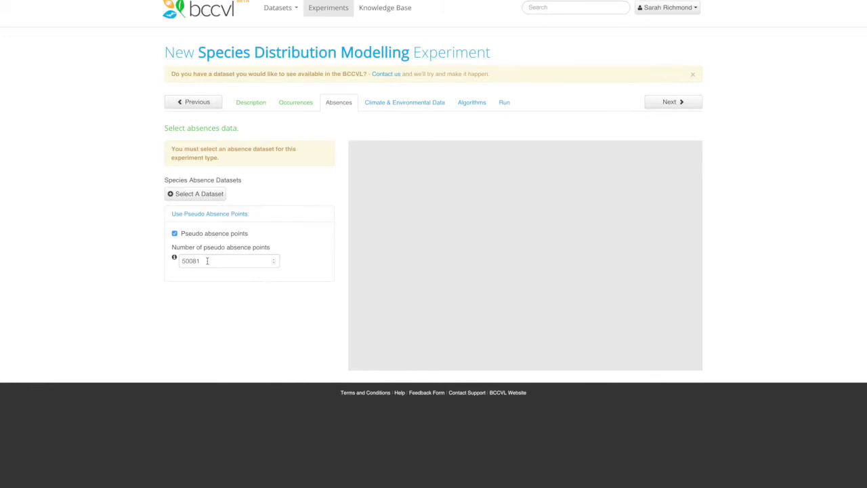
pyautogui.doubleClick(207, 262)
pyautogui.click(602, 127)
# Filter climate datasets to 30″ (~1km) resolution from the Australia current and future climate data source
pyautogui.click(675, 101)
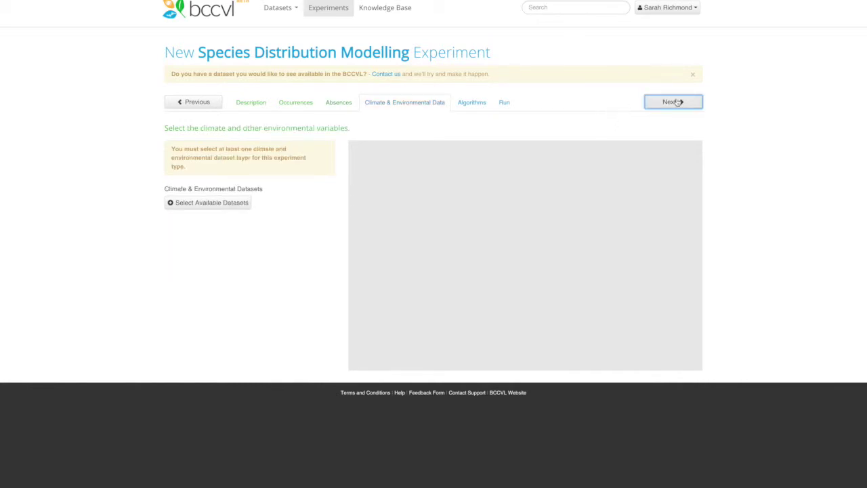
pyautogui.click(216, 205)
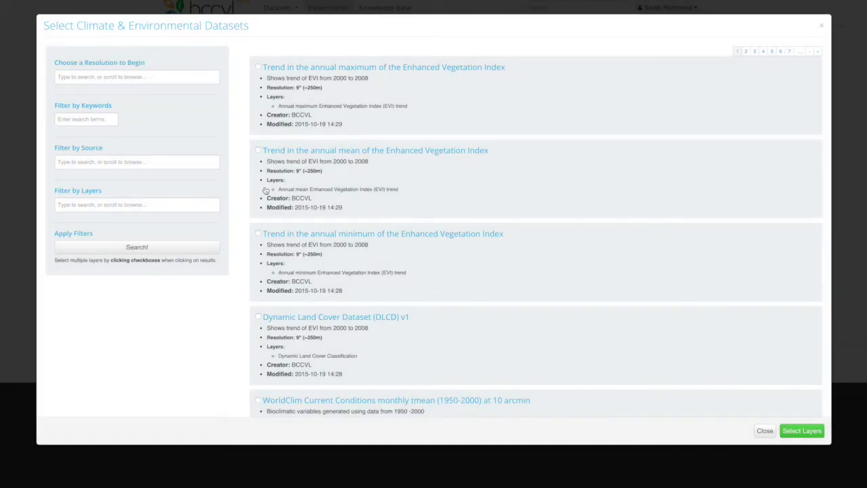
pyautogui.click(131, 77)
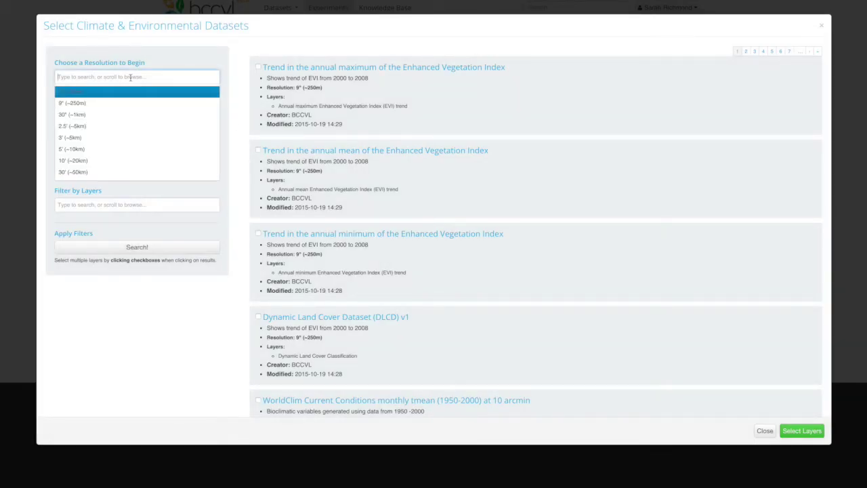
pyautogui.click(97, 120)
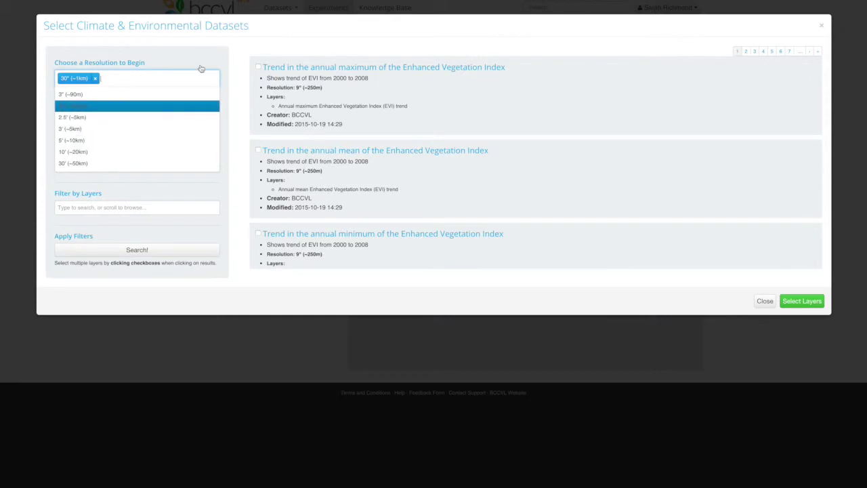
pyautogui.click(200, 70)
pyautogui.click(91, 122)
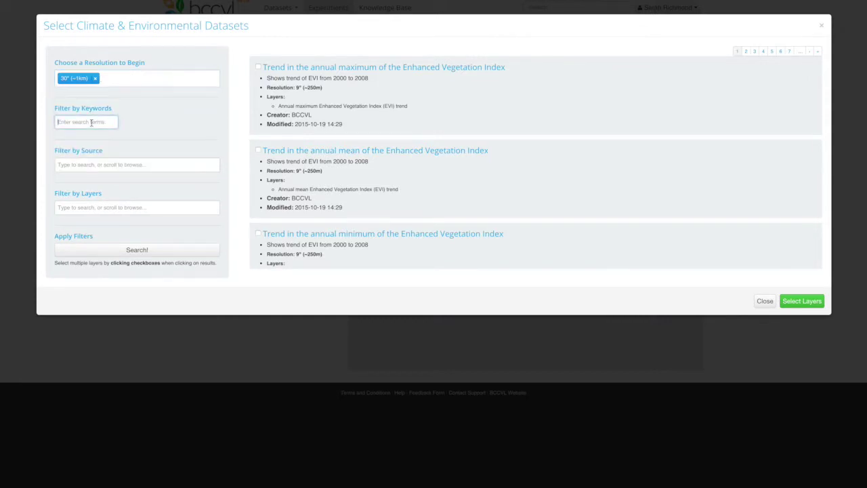
pyautogui.click(115, 167)
pyautogui.click(93, 263)
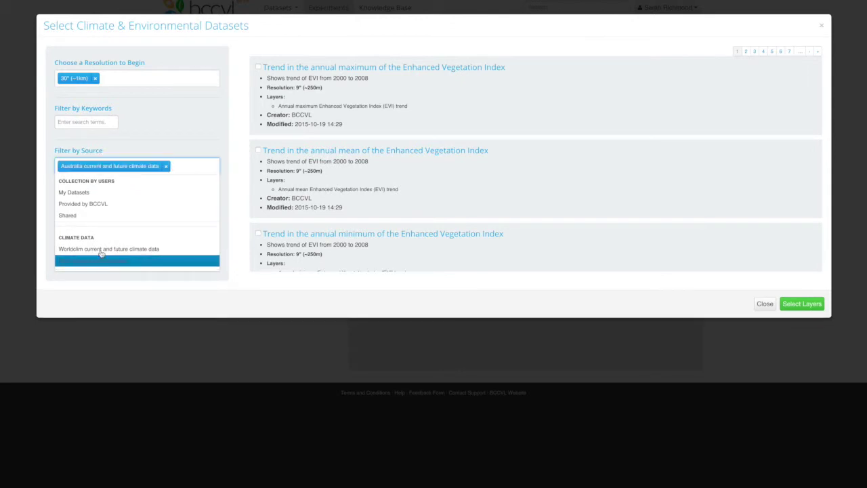
pyautogui.click(186, 139)
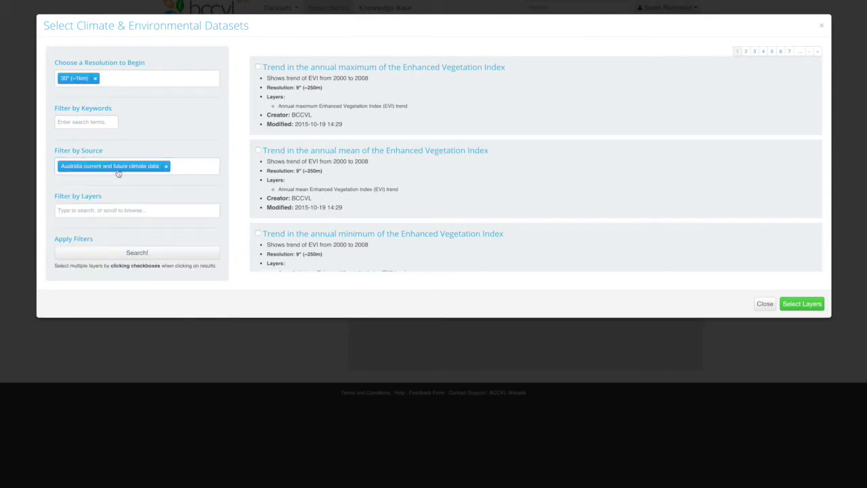
# Search and add the Current Climate 1976 to 2005, 30arcsec (~1km) dataset
pyautogui.click(129, 210)
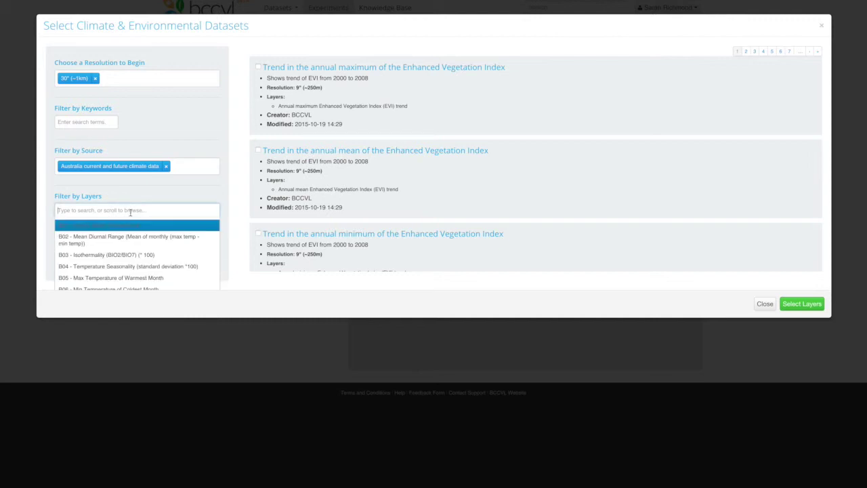
pyautogui.click(165, 198)
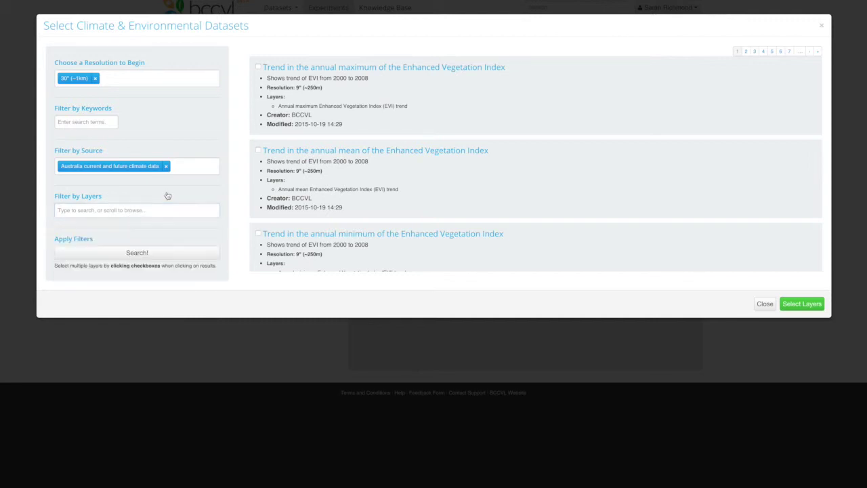
pyautogui.click(145, 254)
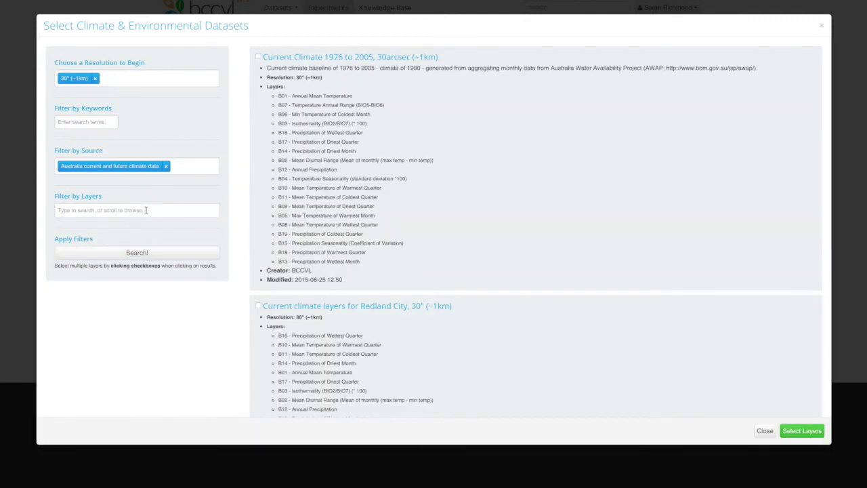
pyautogui.click(451, 65)
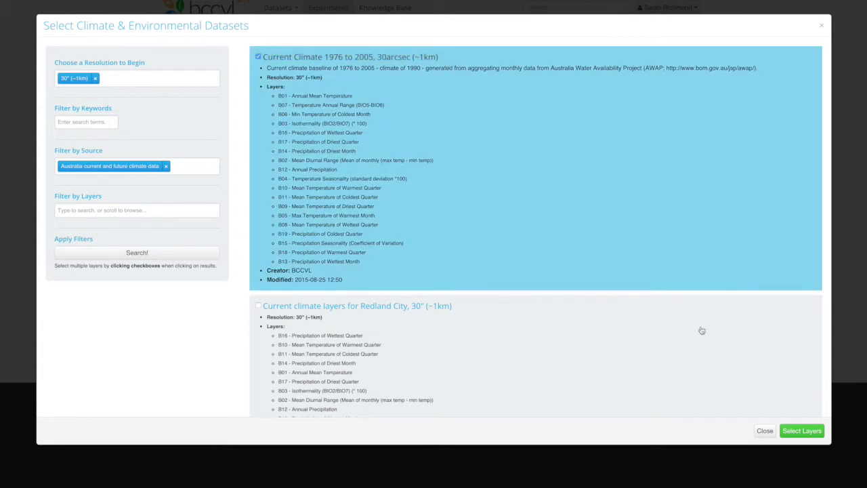
pyautogui.scroll(-1, 553, 323)
pyautogui.scroll(-3, 553, 323)
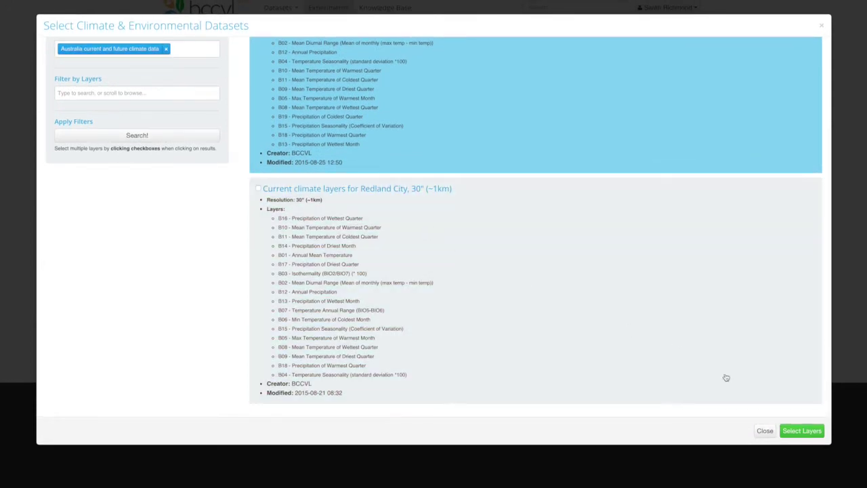
pyautogui.click(802, 431)
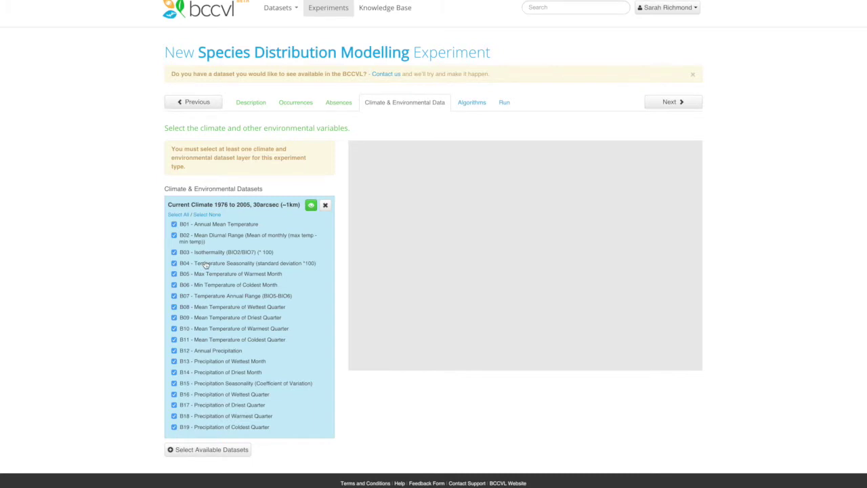
# Clear all climate layers, then tick only B02, B06, B09, B12, B07 and B15
pyautogui.click(313, 206)
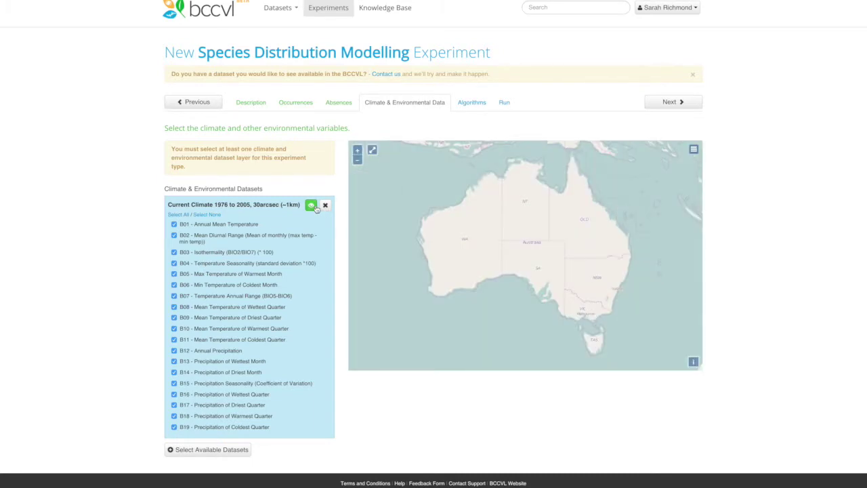
pyautogui.click(208, 216)
pyautogui.click(174, 236)
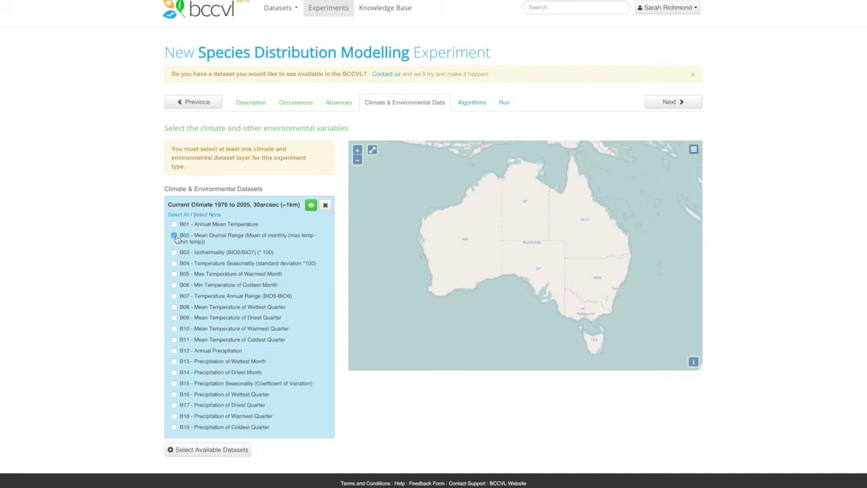
pyautogui.click(174, 286)
pyautogui.click(174, 318)
pyautogui.click(174, 350)
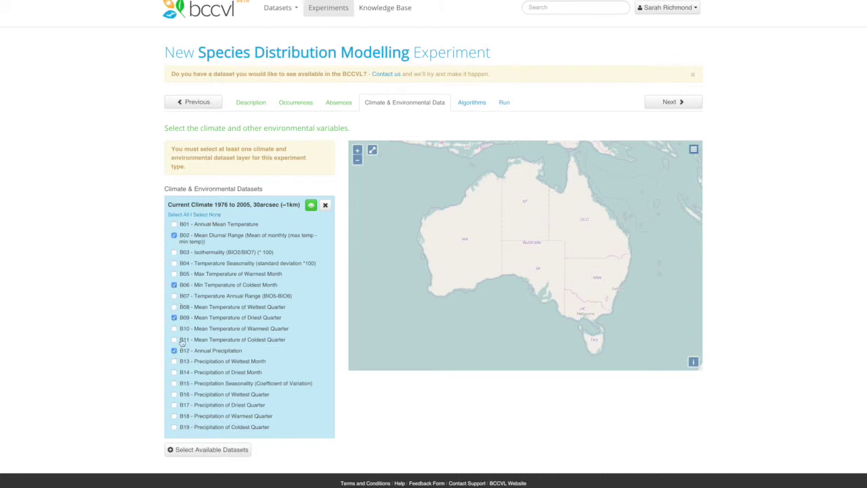
pyautogui.click(174, 296)
pyautogui.click(174, 385)
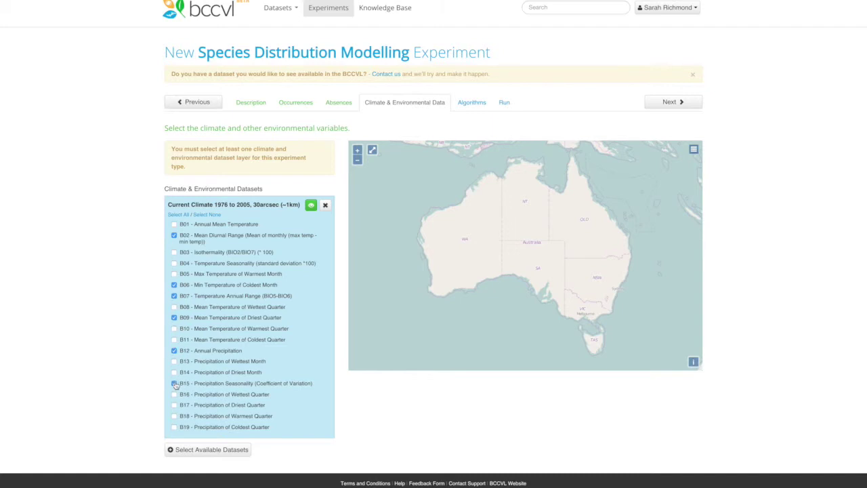
pyautogui.click(698, 105)
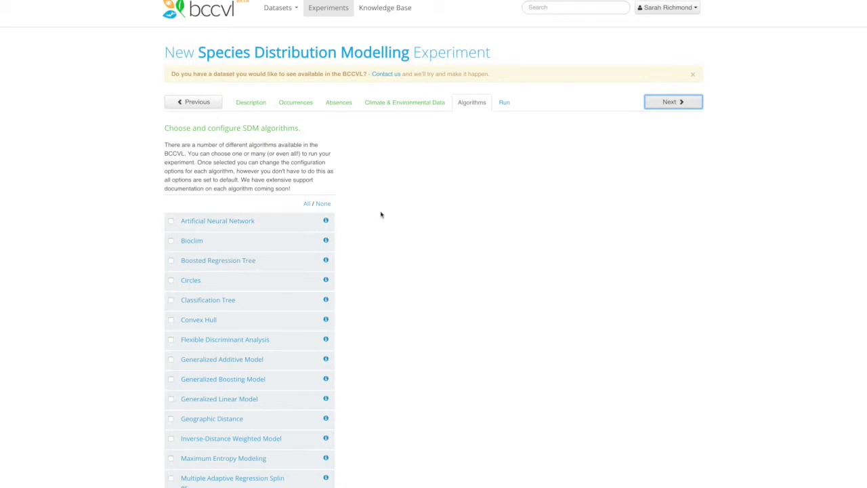
# Select all available SDM algorithms for the experiment
pyautogui.click(308, 204)
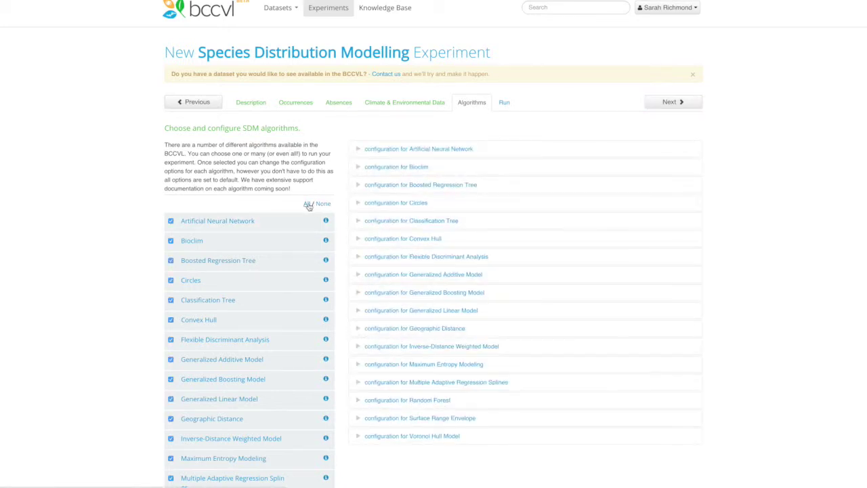
pyautogui.scroll(-3, 108, 291)
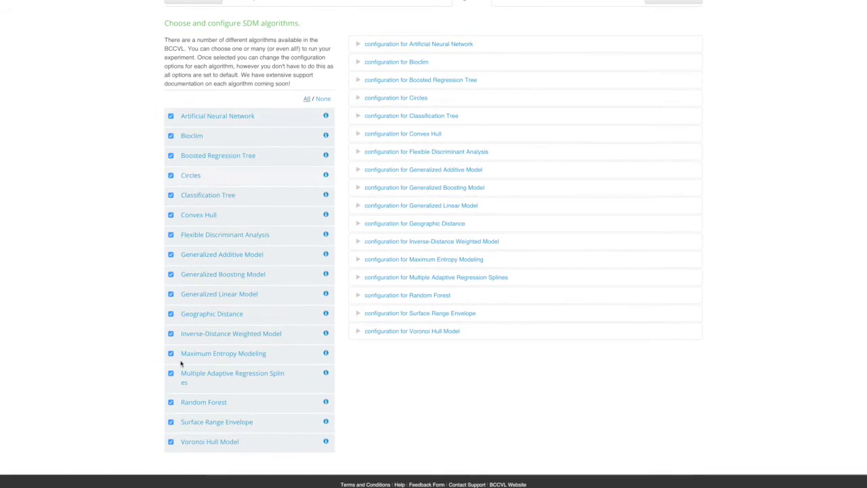
pyautogui.scroll(3, 93, 223)
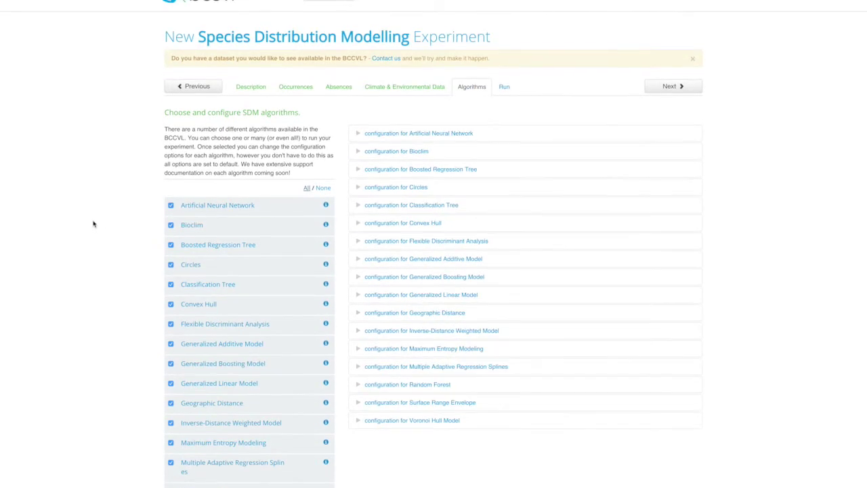
# Review the Artificial Neural Network and Generalized Additive Model settings without changing them
pyautogui.click(429, 134)
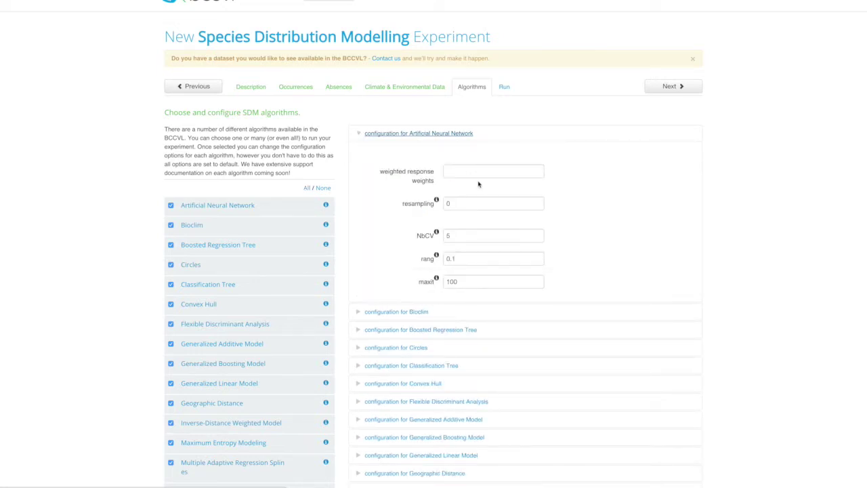
pyautogui.click(478, 175)
pyautogui.click(474, 207)
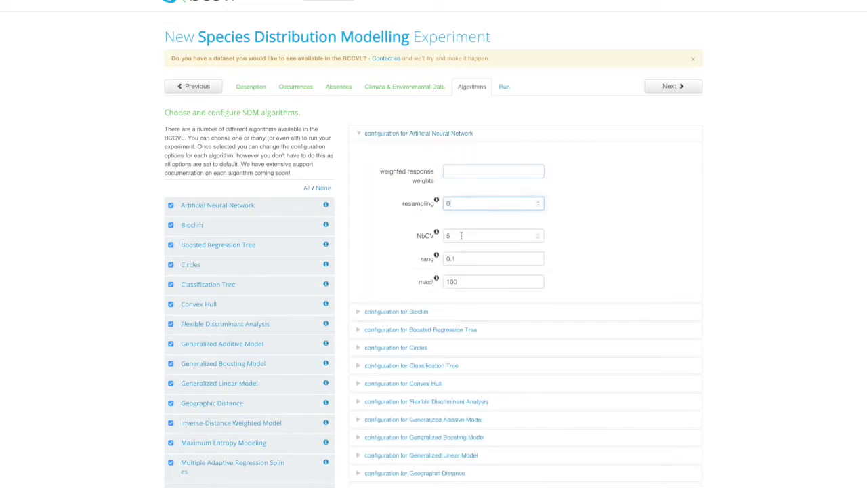
pyautogui.click(462, 237)
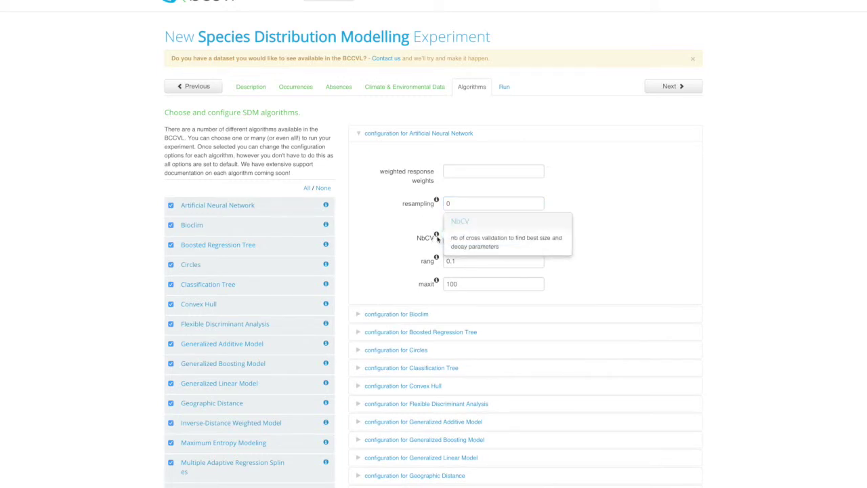
pyautogui.moveTo(437, 202)
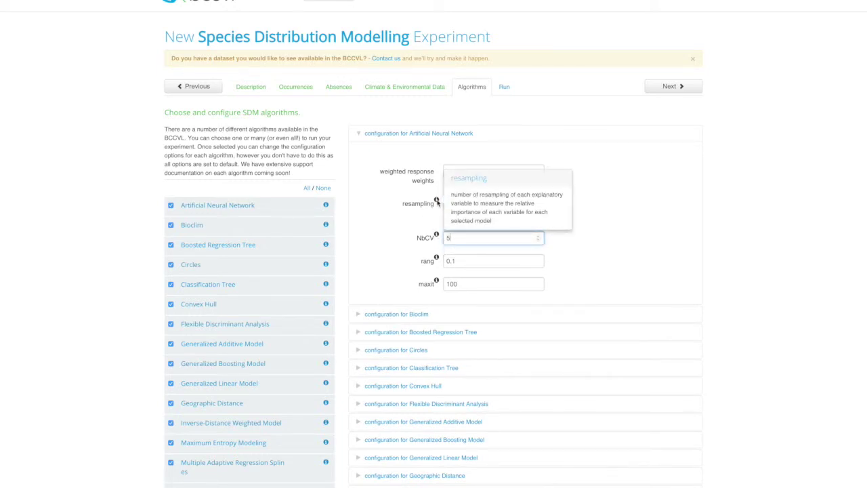
pyautogui.moveTo(436, 260)
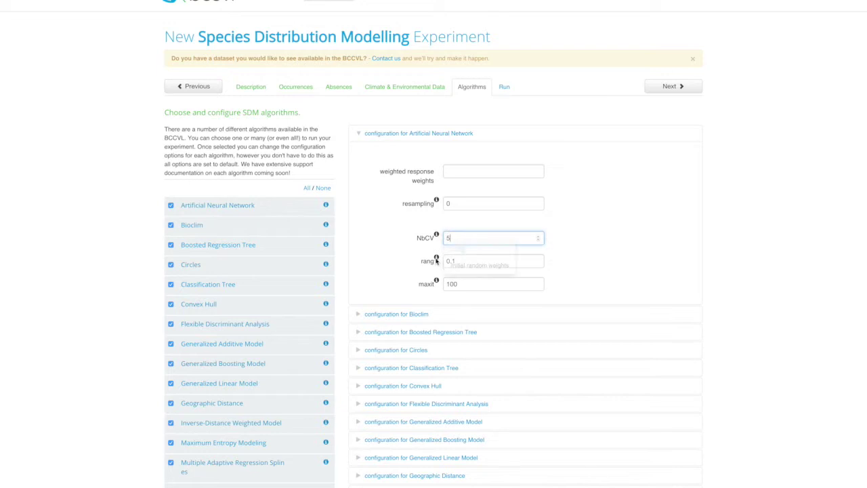
pyautogui.click(403, 133)
pyautogui.click(405, 259)
pyautogui.moveTo(437, 326)
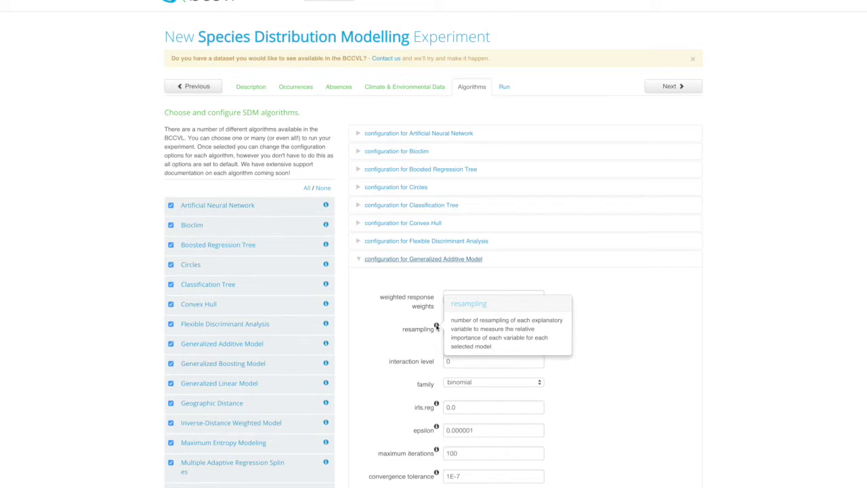
pyautogui.click(419, 263)
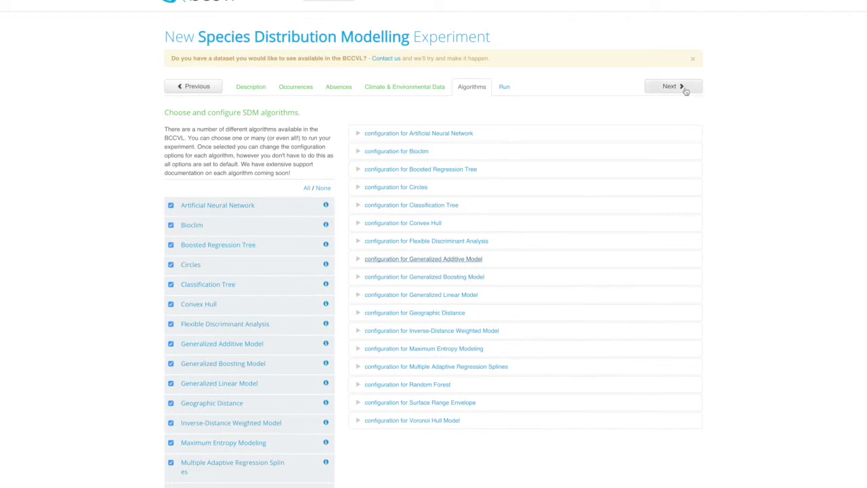
pyautogui.click(683, 92)
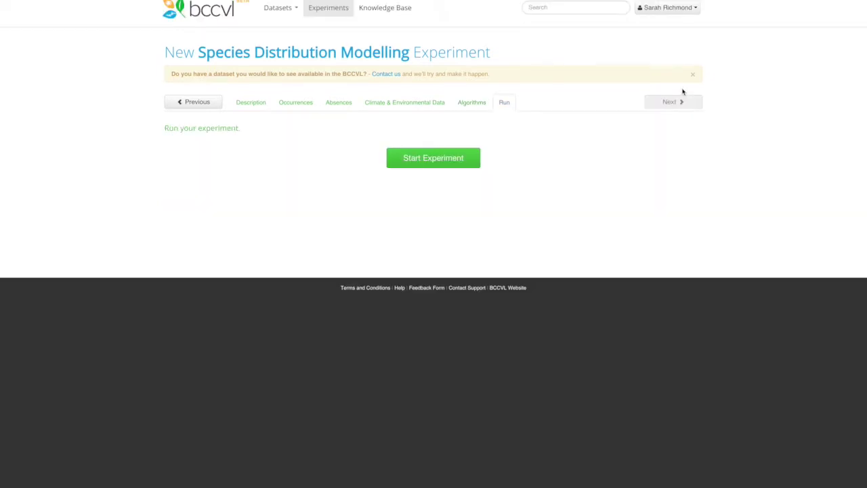
# Start the Fox distribution current experiment
pyautogui.click(435, 158)
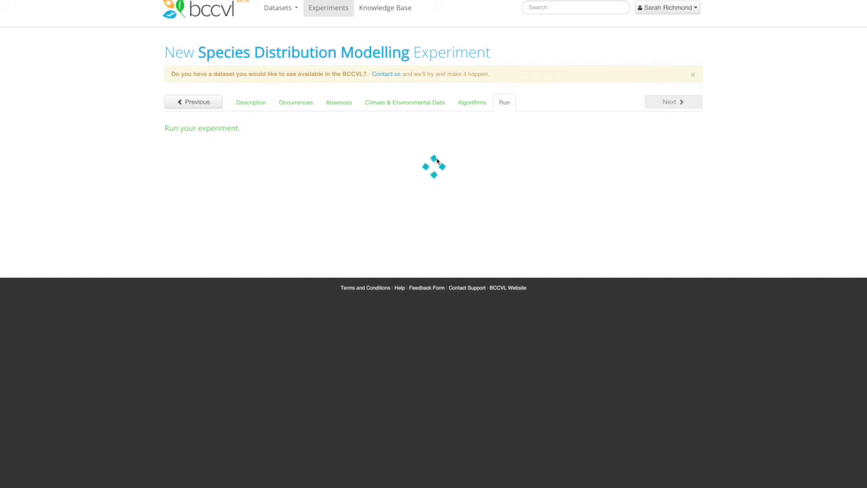